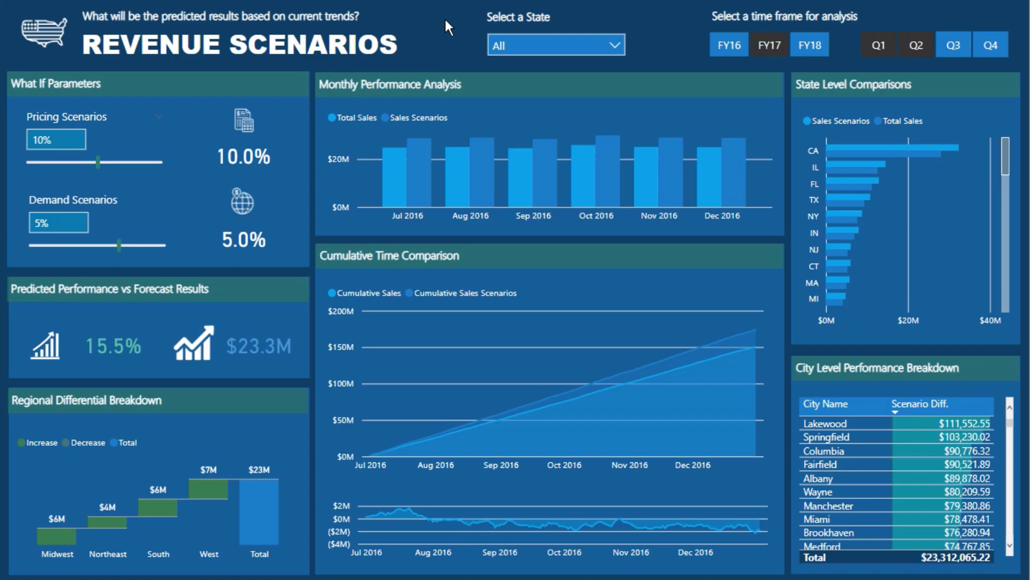
Step: Move the Pricing slider to 8% and Demand to 6%, predicting 14.5% and $21.8M
left_click_drag(98, 163, 83, 171)
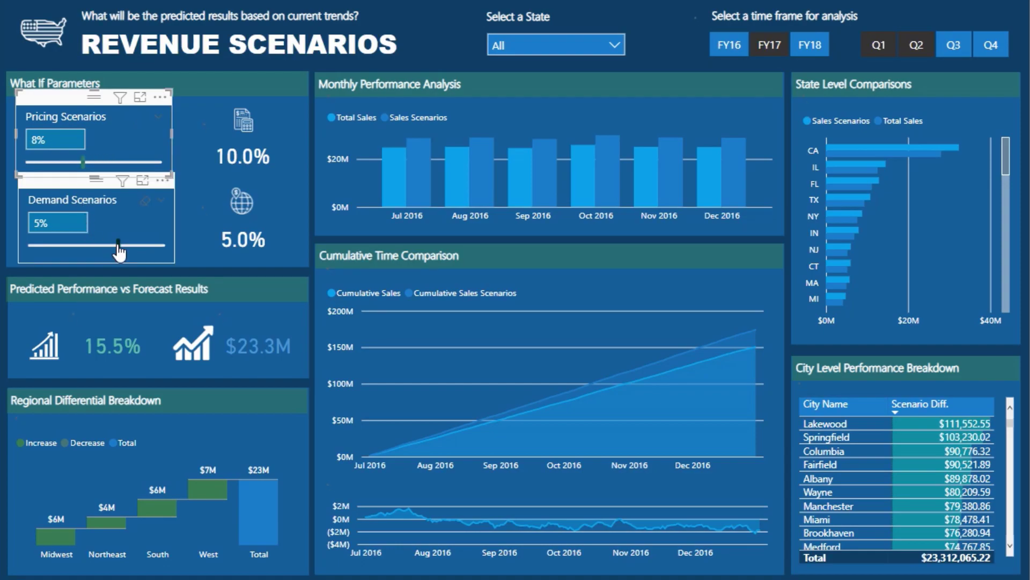
left_click_drag(119, 245, 128, 246)
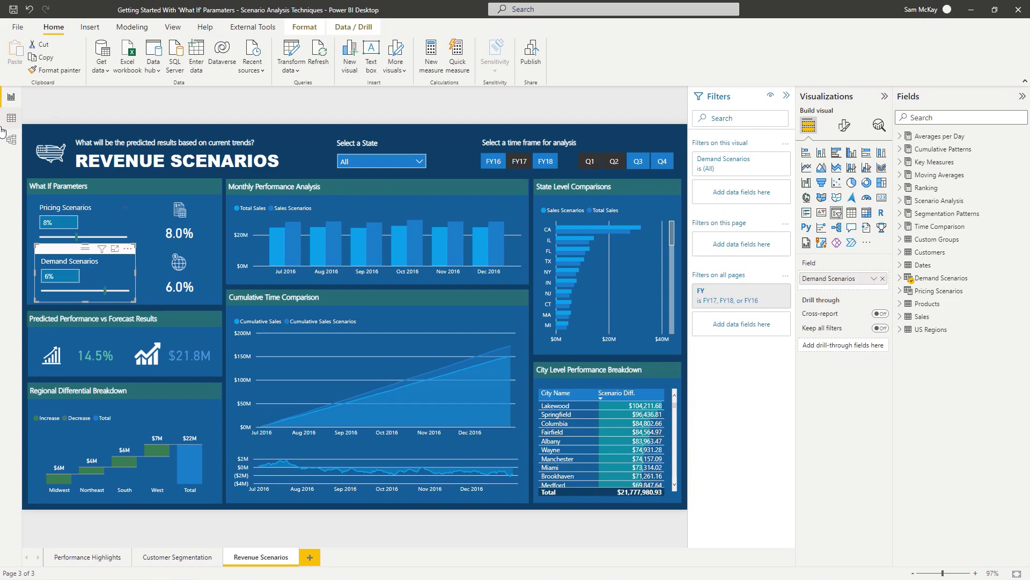
Step: Switch to Data view to see the Sales table's 64,104 raw rows
left_click(15, 122)
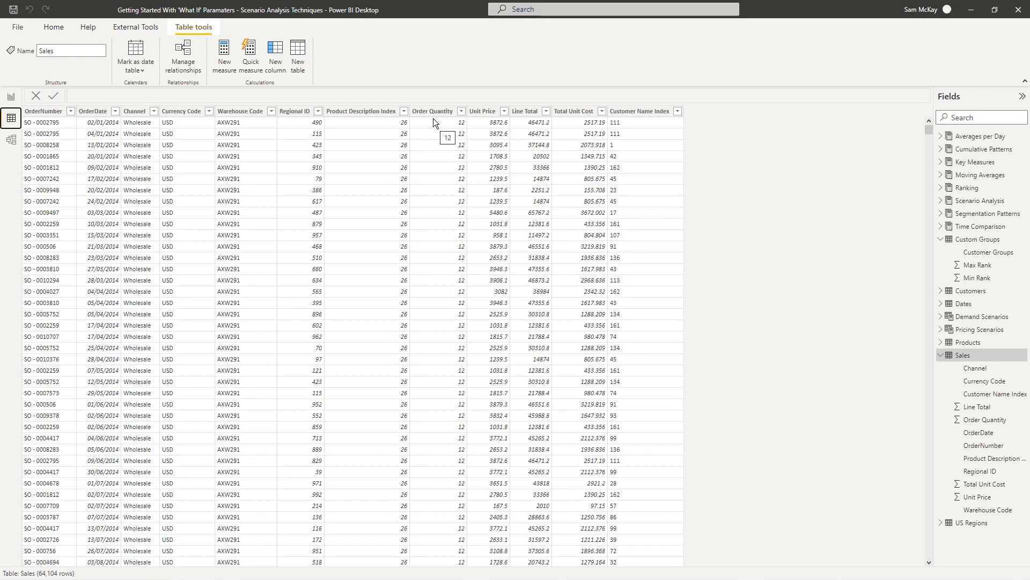
left_click(434, 114)
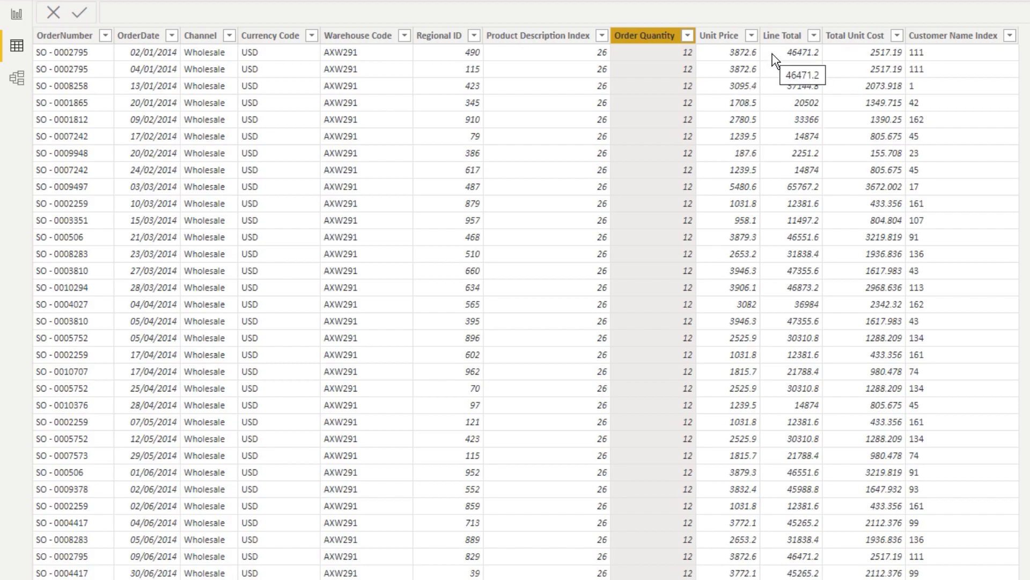
left_click(727, 38)
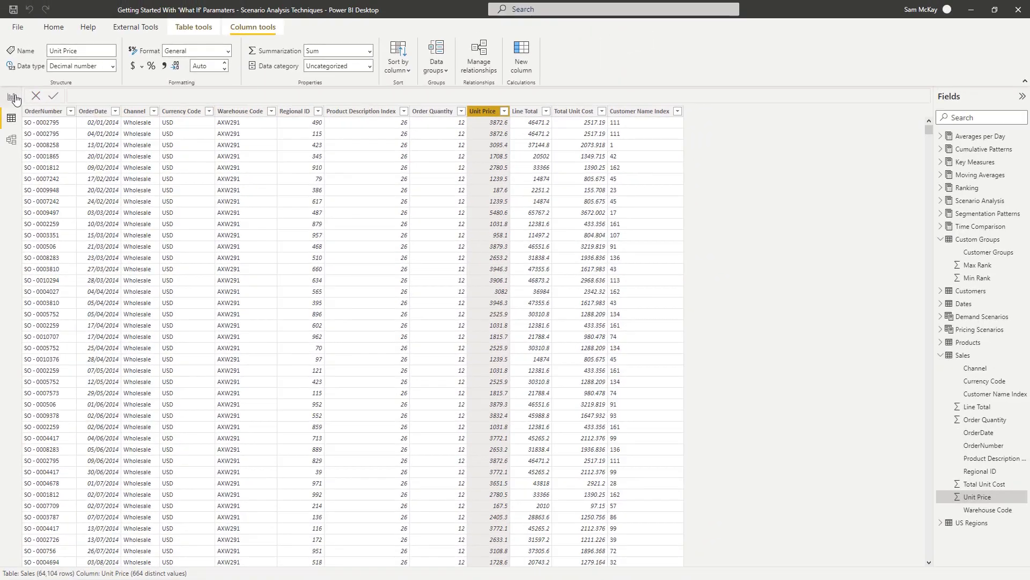
Step: Switch back to Report view on the Revenue Scenarios page
left_click(13, 98)
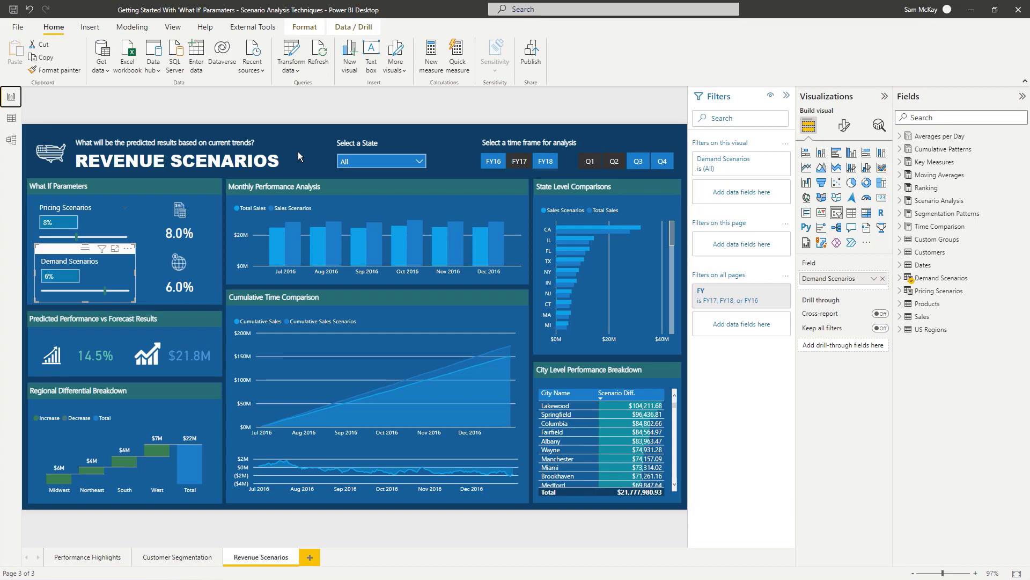
mouse_move(892, 300)
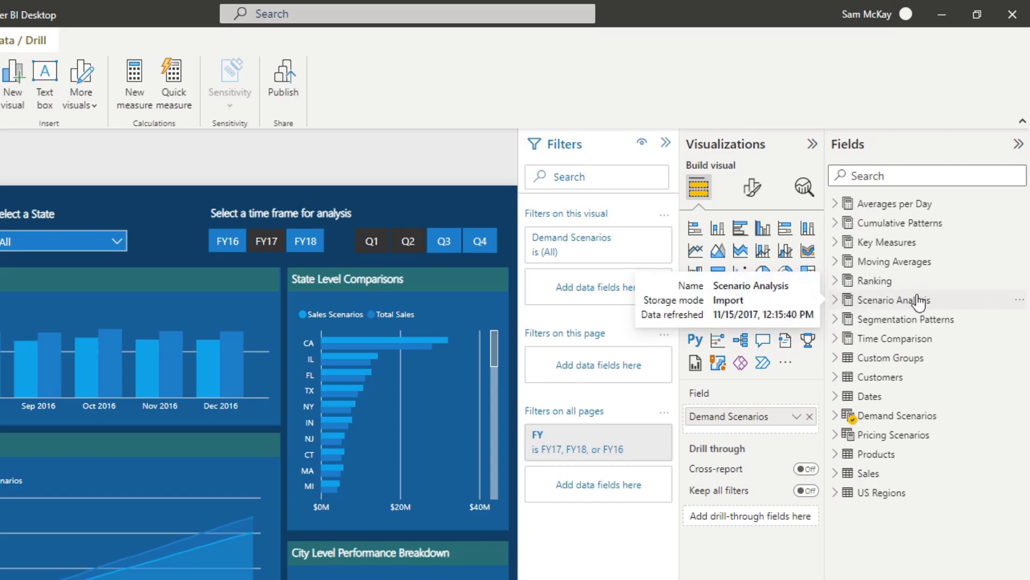
Step: Show the Sales Scenarios SUMX formula, highlighting the SUMX call and its Sales table argument
left_click(836, 300)
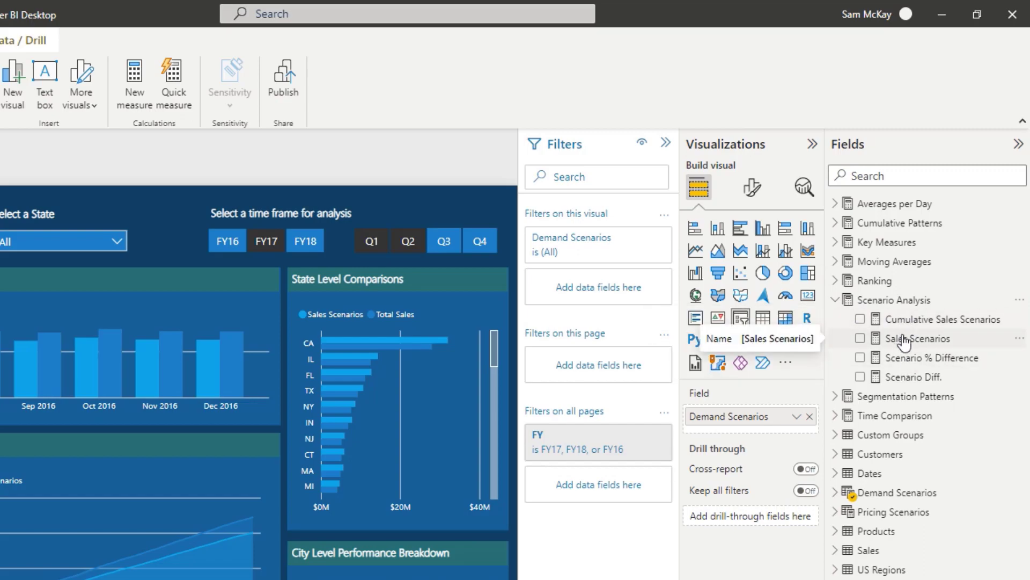
left_click(904, 340)
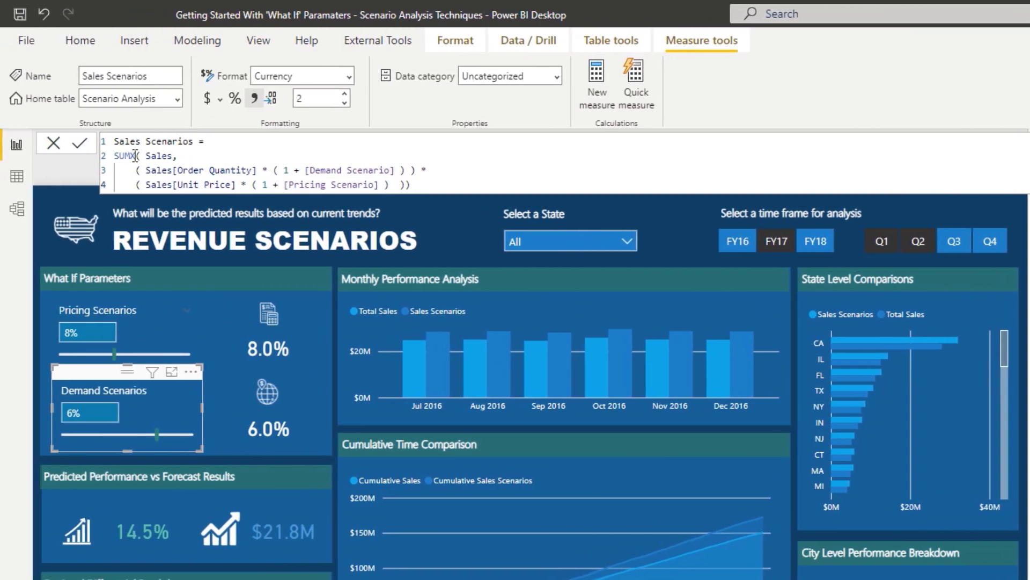
double_click(116, 156)
left_click(136, 155)
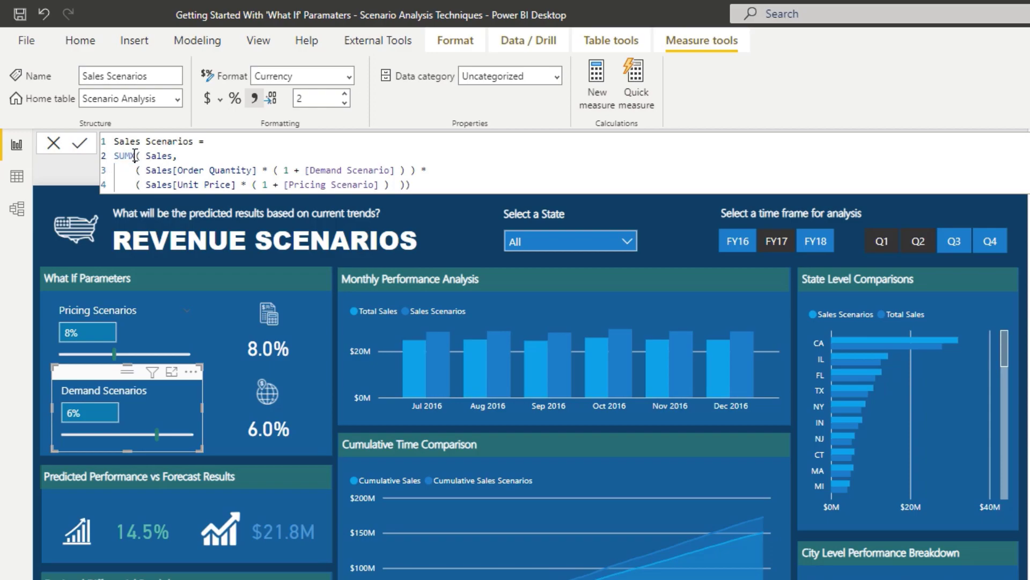
left_click(423, 185)
double_click(159, 155)
left_click_drag(146, 170, 258, 170)
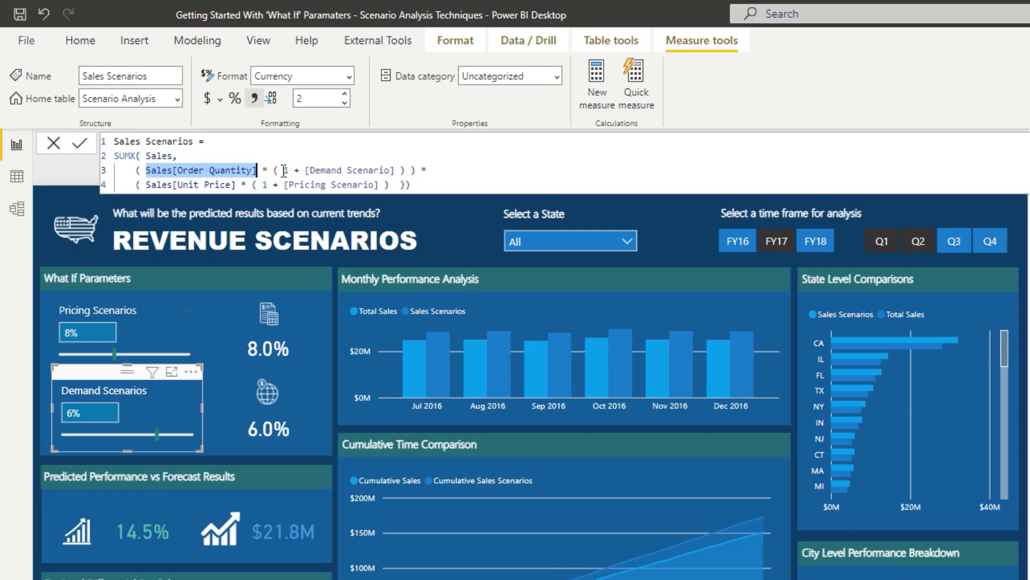
left_click_drag(282, 170, 396, 171)
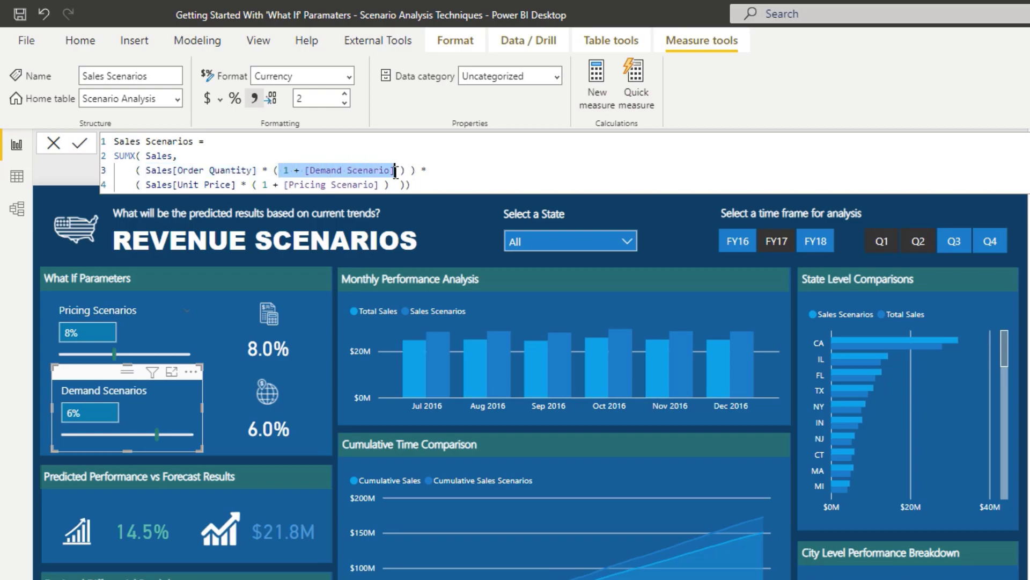
left_click(133, 431)
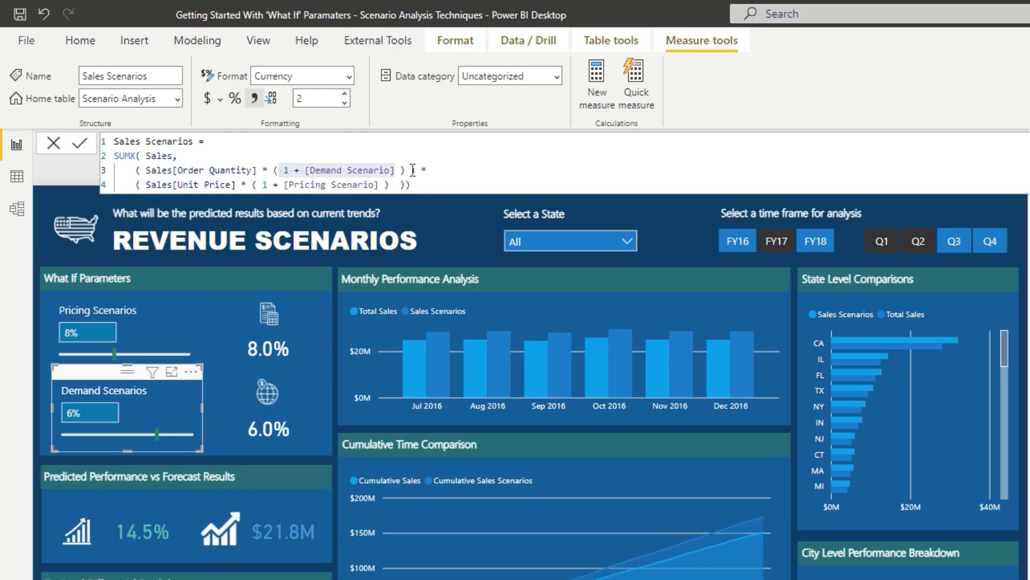
mouse_move(411, 170)
left_mouse_down()
mouse_move(151, 180)
mouse_move(137, 172)
left_mouse_up()
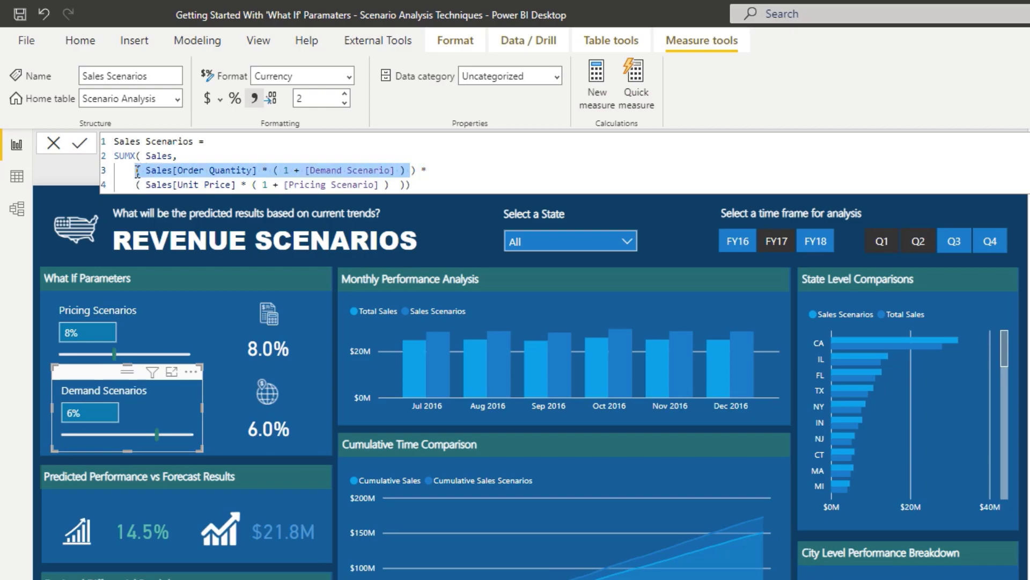
left_click_drag(240, 185, 146, 184)
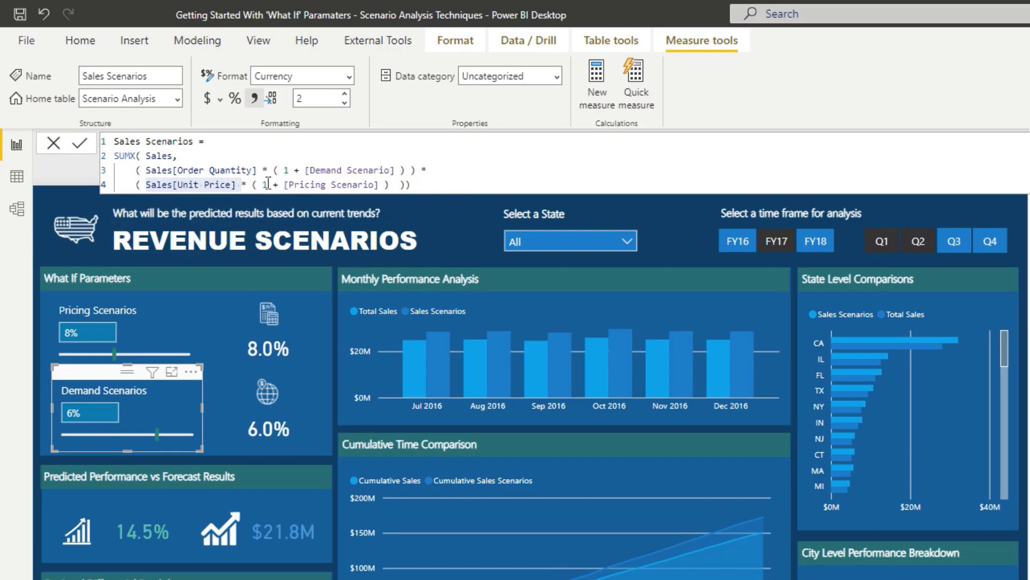
Step: Set Demand Scenarios to 0% and Pricing Scenarios to 17%, predicting 17.0% and $25.6M
left_click(239, 185)
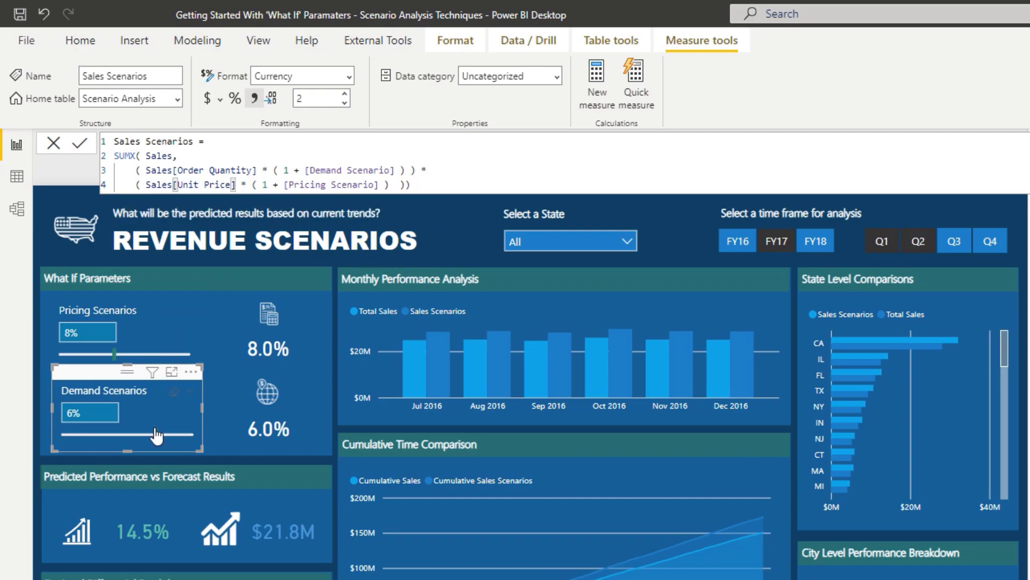
mouse_move(115, 355)
left_click_drag(115, 354, 129, 355)
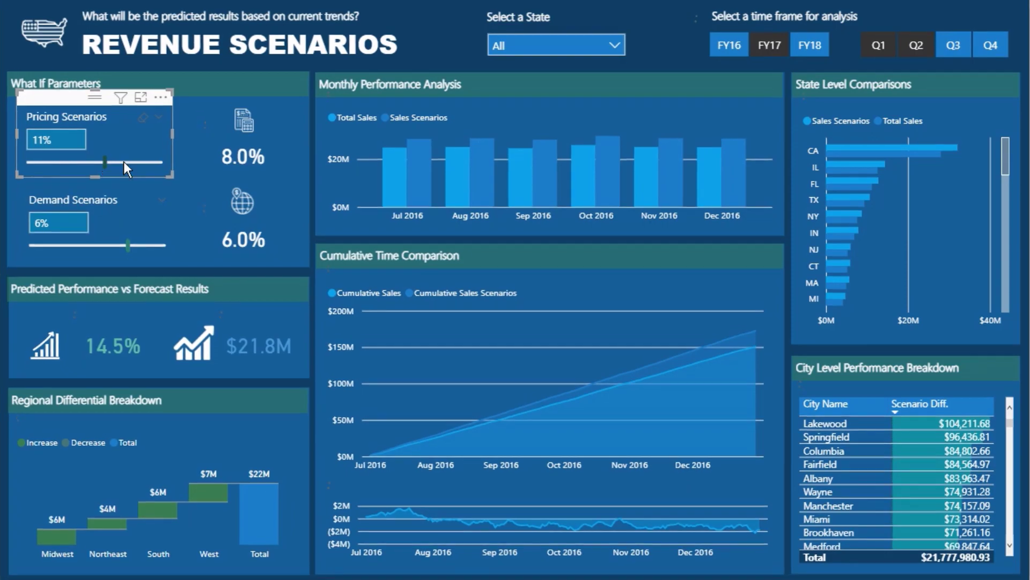
left_click_drag(132, 361, 155, 362)
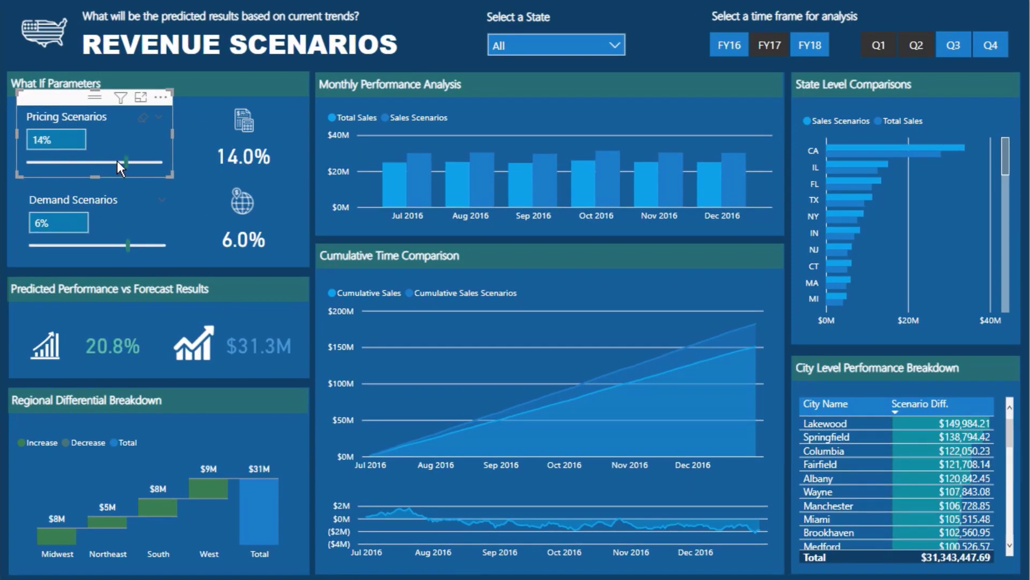
left_click_drag(125, 162, 119, 162)
mouse_move(120, 97)
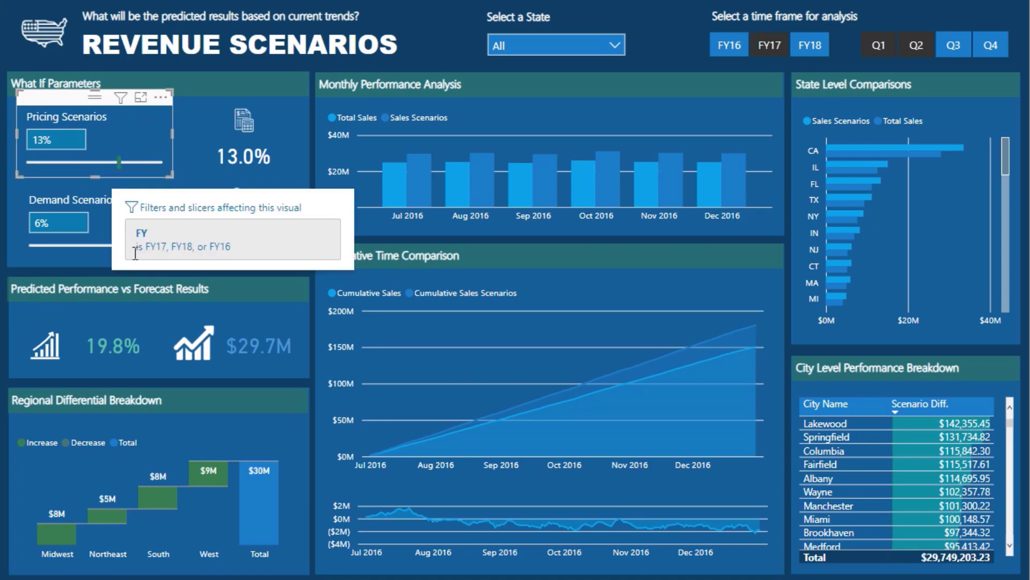
left_click_drag(134, 247, 65, 246)
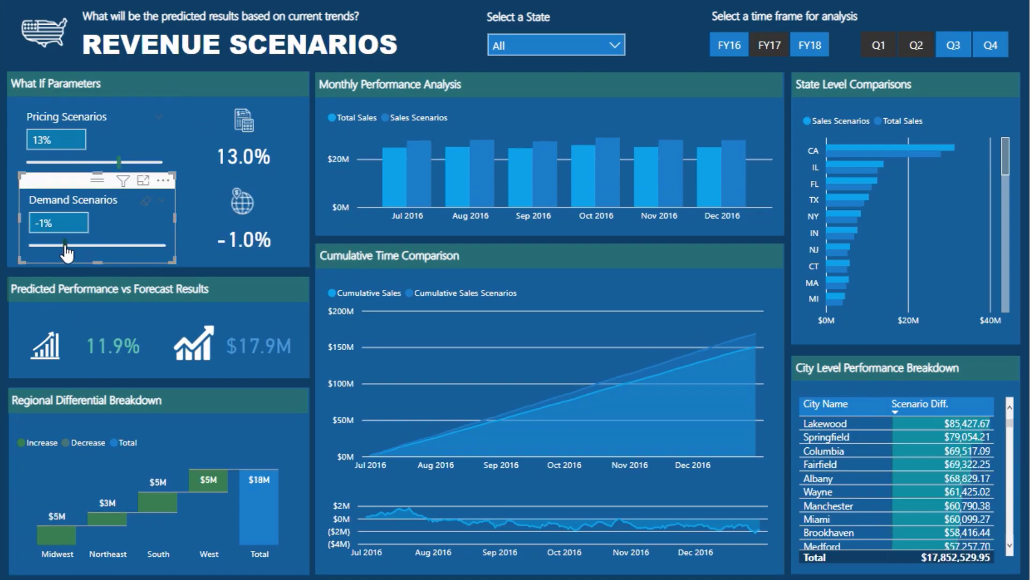
left_click_drag(65, 246, 73, 246)
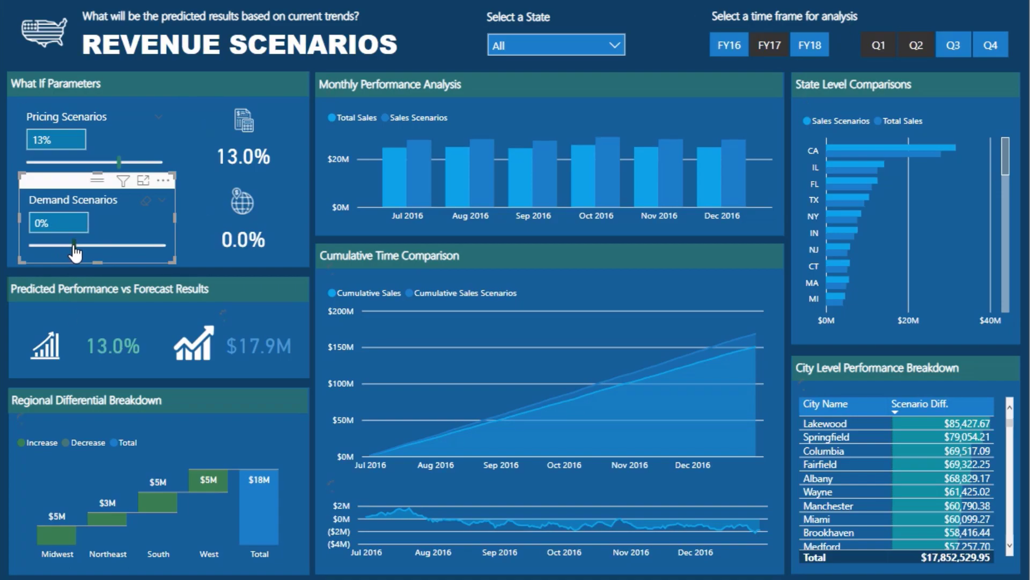
left_click_drag(118, 162, 146, 170)
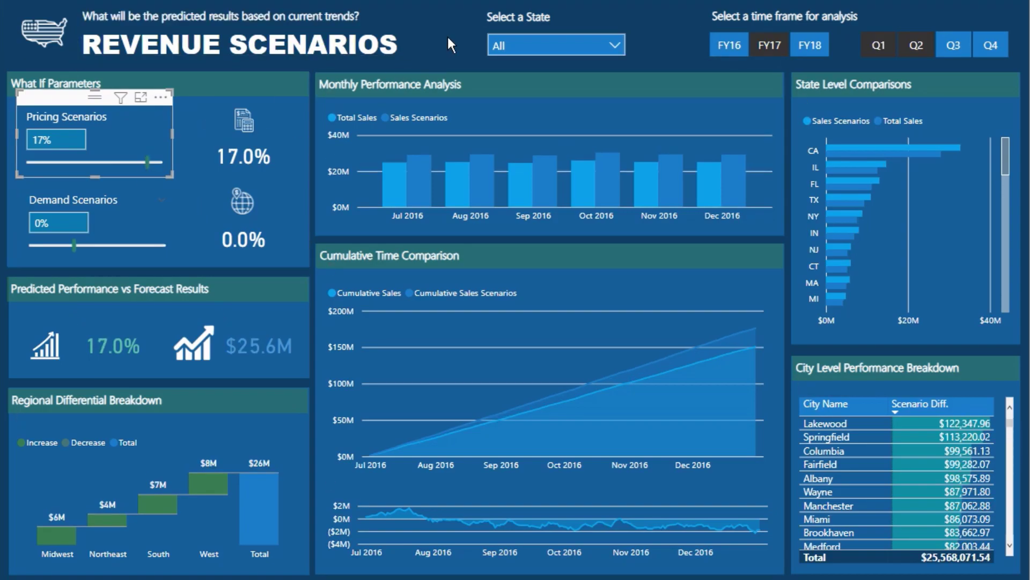
Step: Tick California in the Select a State slicer, cutting predicted extra revenue to $4.8M
mouse_move(556, 44)
left_click(623, 44)
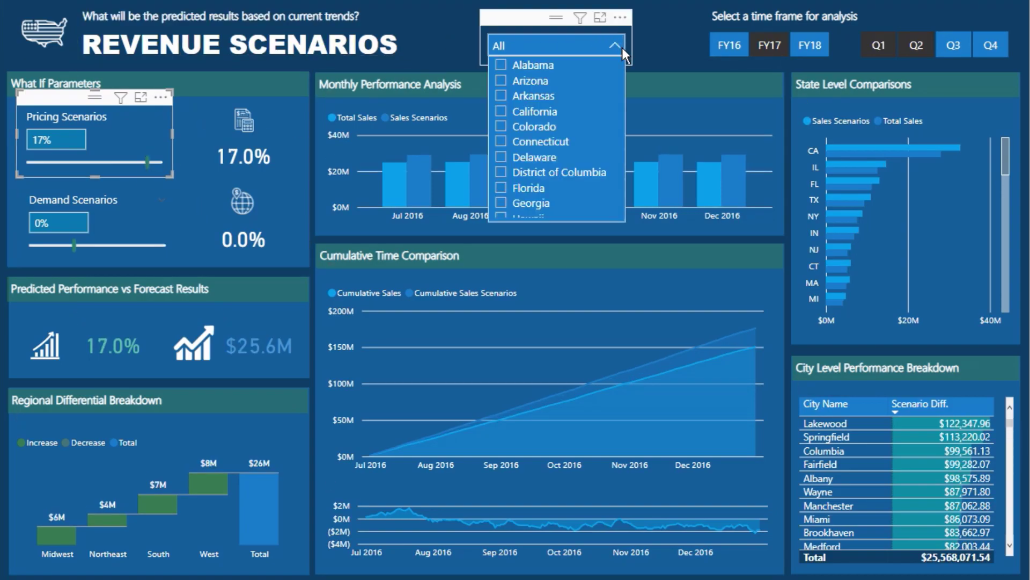
left_click(501, 112)
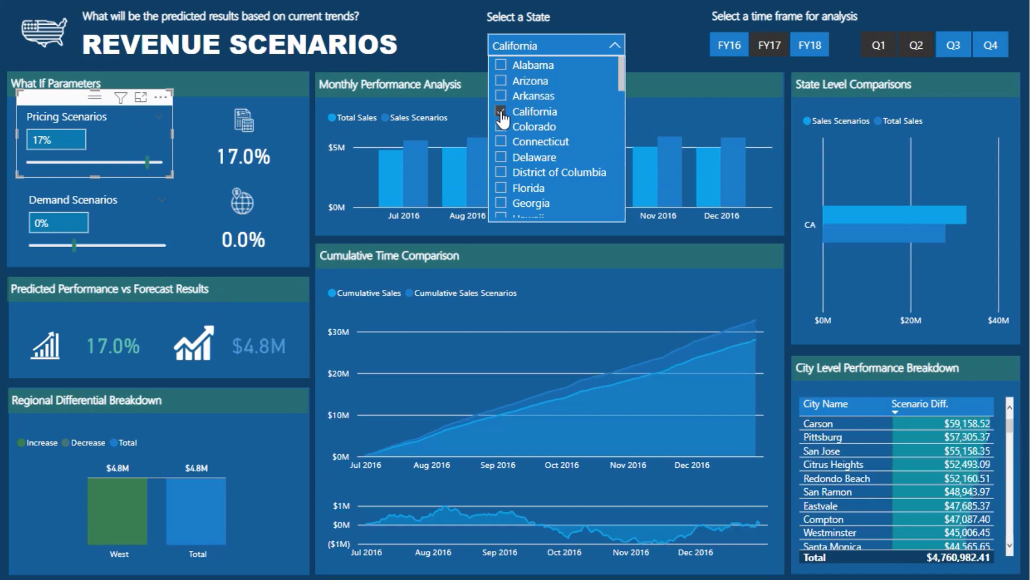
left_click(615, 49)
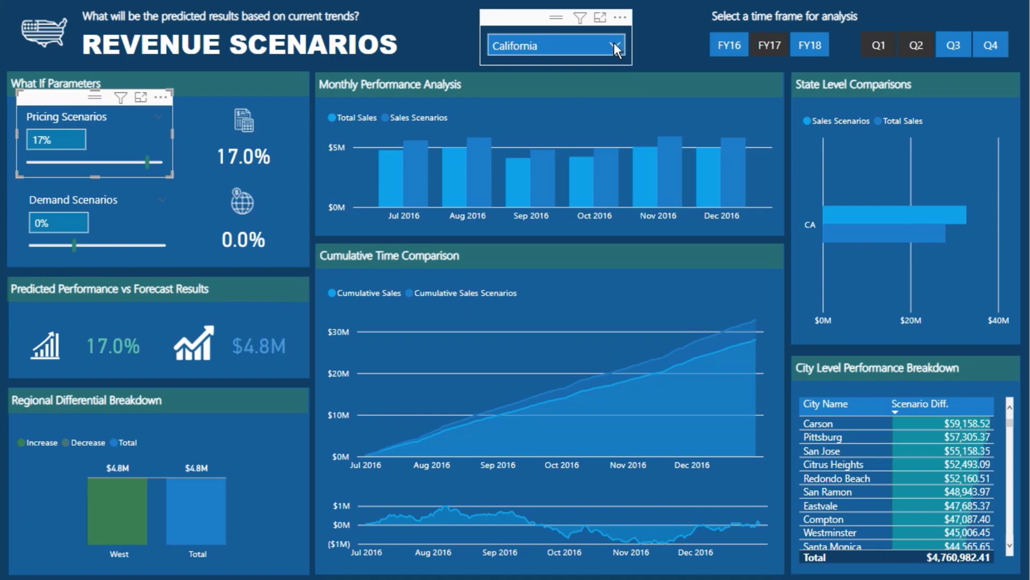
mouse_move(906, 475)
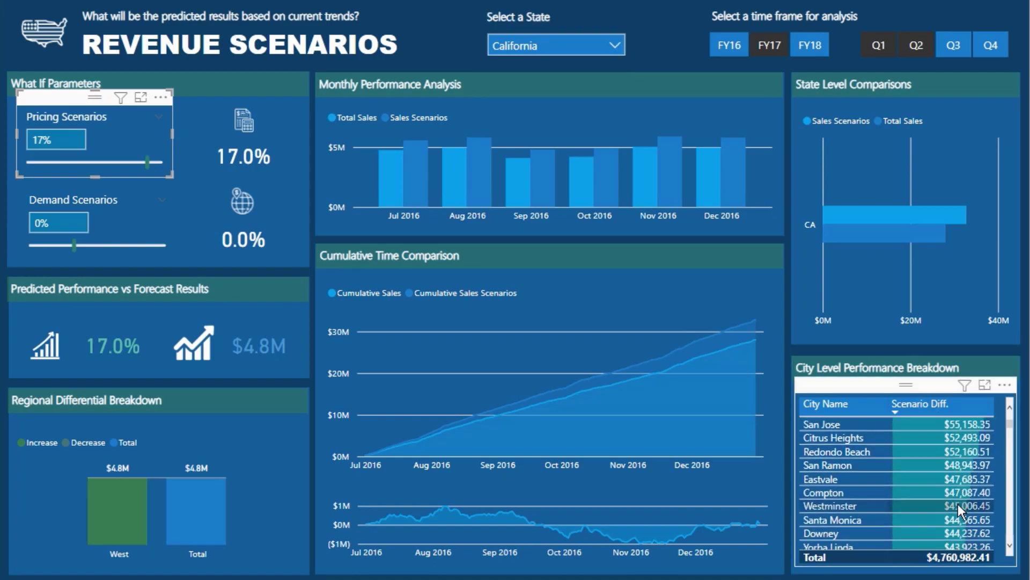
scroll(939, 499, "down", 2)
scroll(907, 493, "down", 2)
scroll(904, 494, "down", 1)
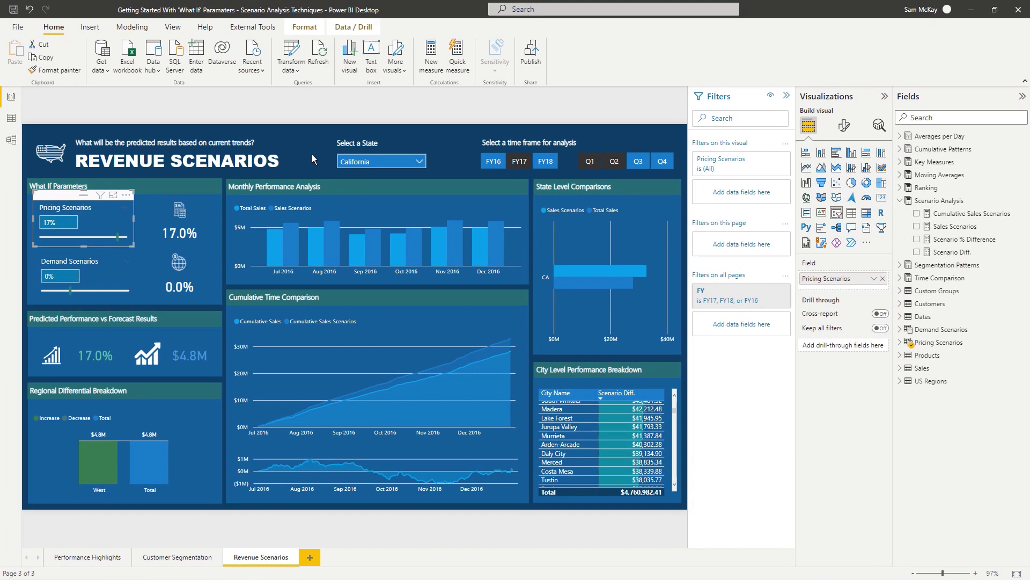
left_click(312, 155)
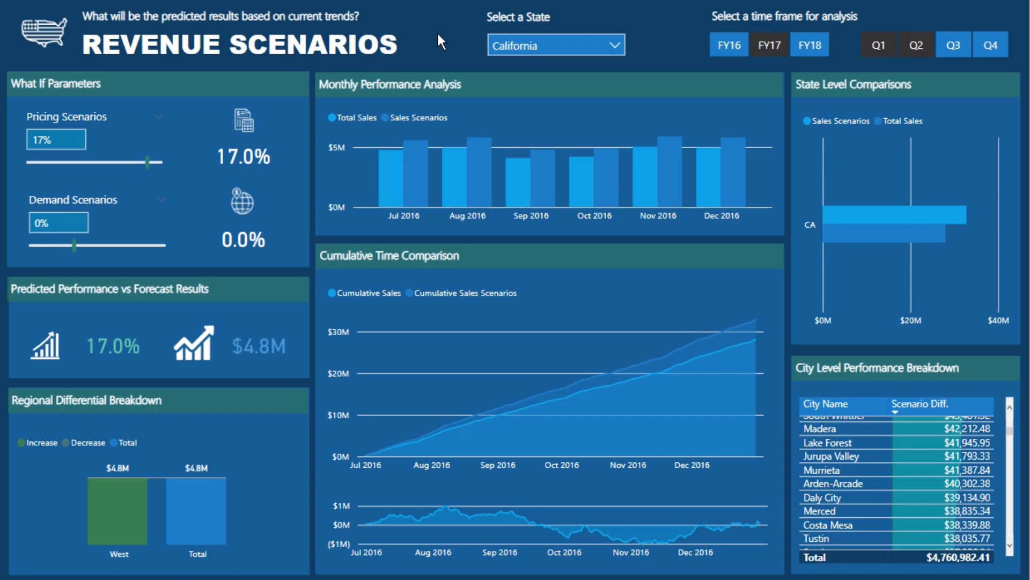
mouse_move(95, 133)
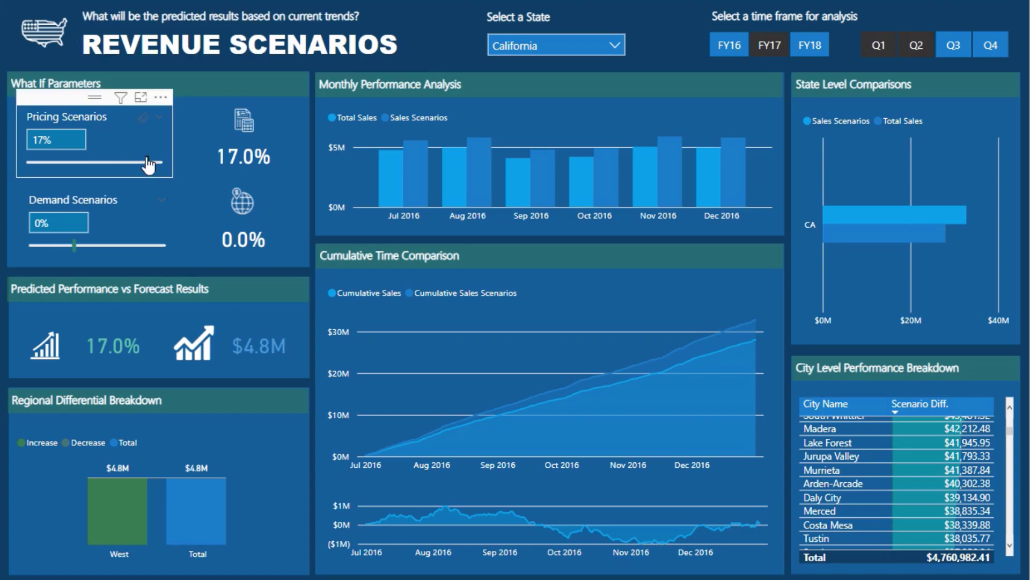
Step: Lower Pricing Scenarios from 17% to 14% and raise Demand Scenarios to 3%
left_click(149, 164)
left_click_drag(148, 164, 127, 171)
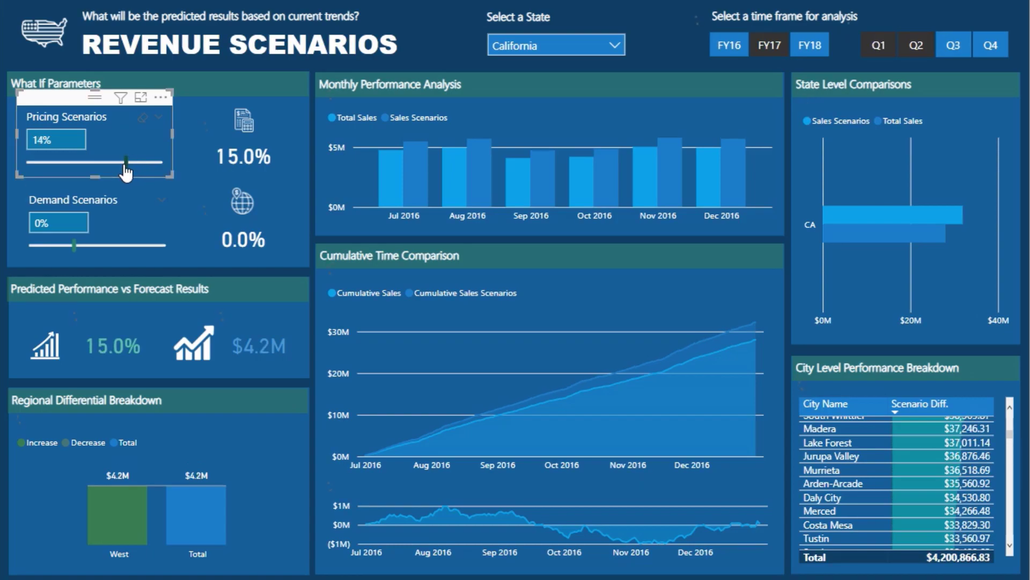
left_click_drag(74, 250, 100, 252)
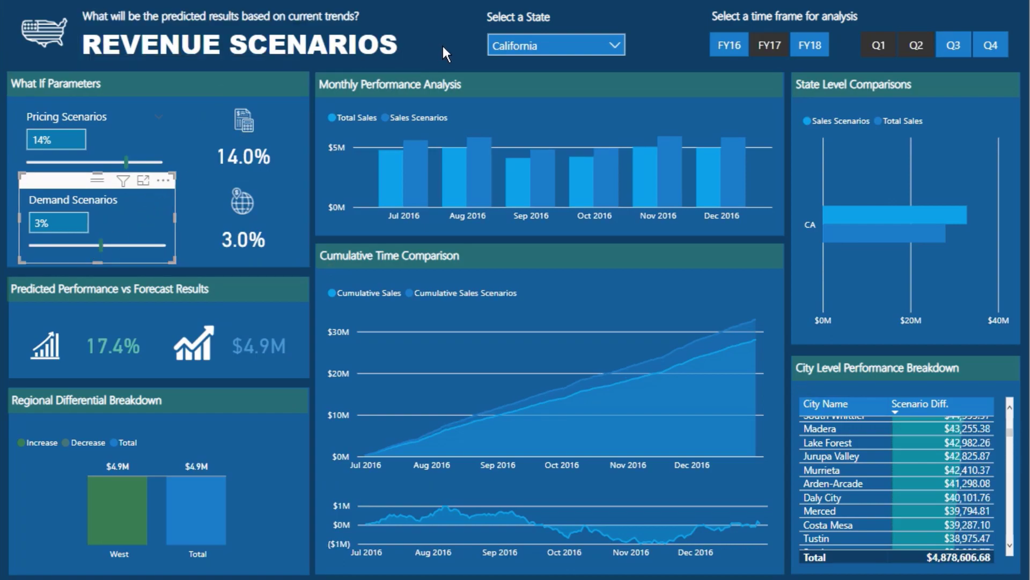
Step: Untick California in the State slicer so all states are included
left_click(613, 44)
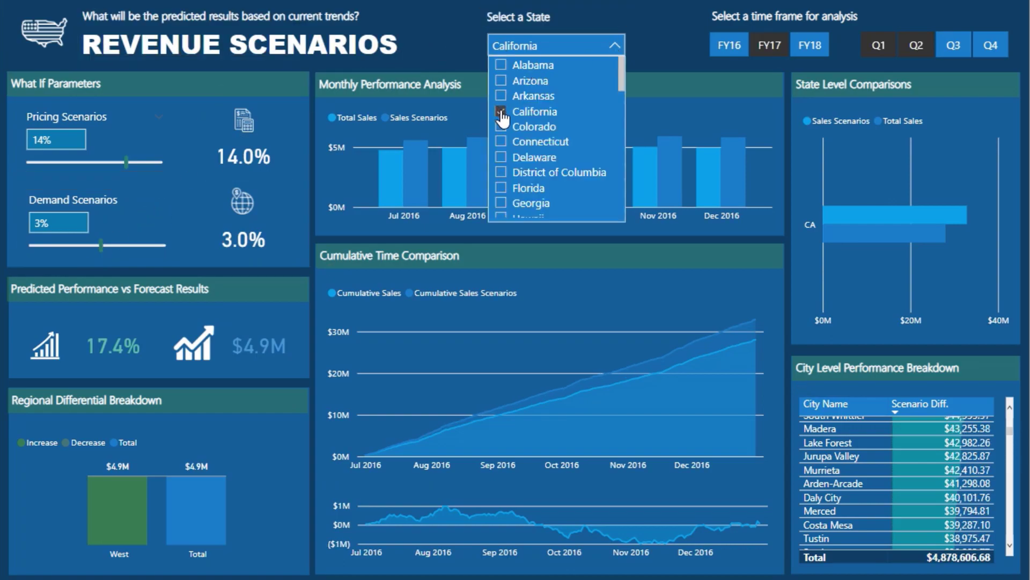
left_click(500, 111)
left_click(617, 44)
mouse_move(94, 141)
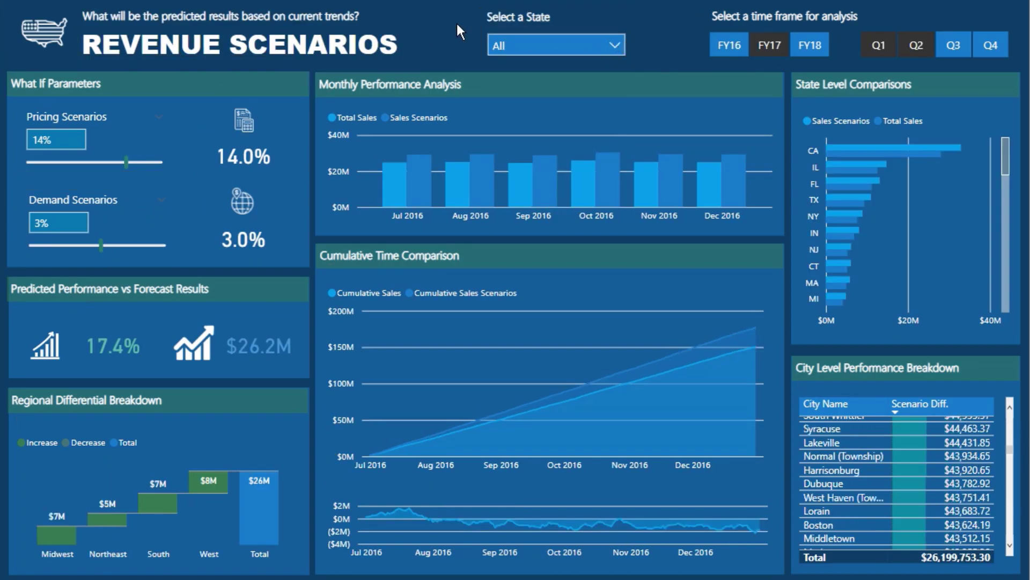
Step: Drop Pricing to 1% and Demand to -4%, predicting -3.0% and a $4.6M revenue loss
left_click_drag(126, 162, 34, 162)
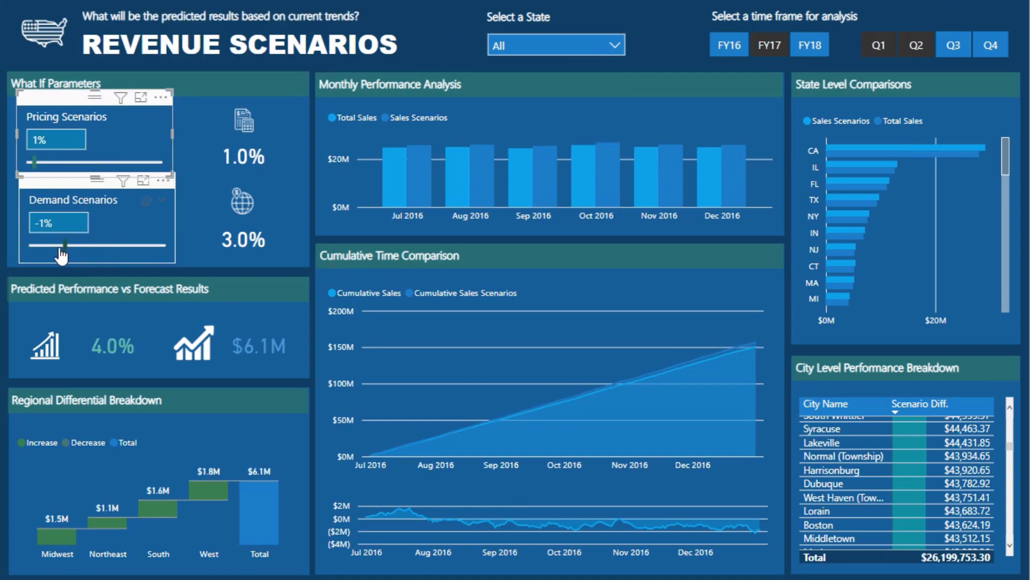
left_click_drag(102, 246, 38, 246)
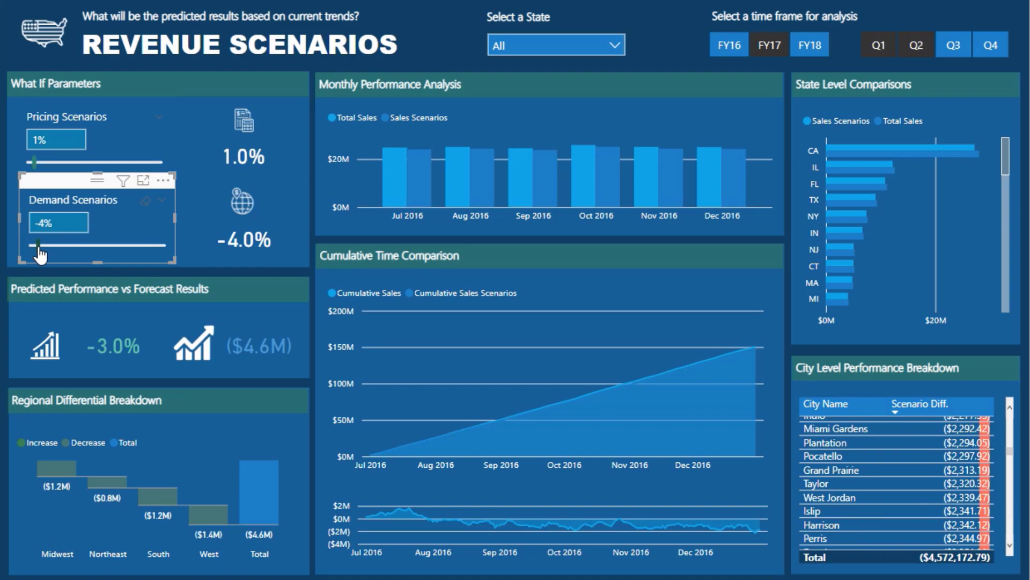